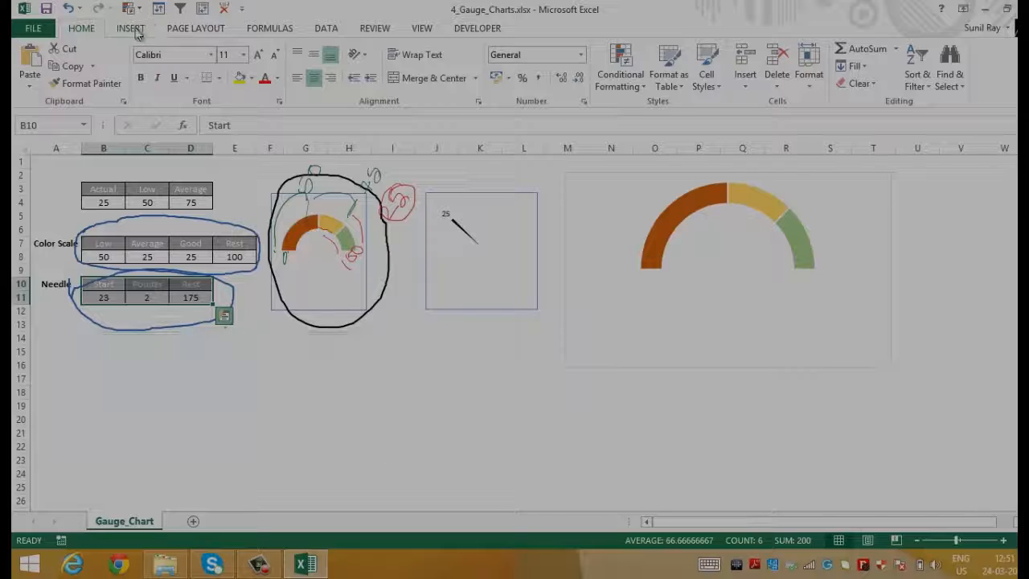
# - Insert a 2-D pie chart from the Needle data in B10:D11 and move it aside from the gauge chart
pyautogui.click(431, 82)
pyautogui.click(444, 130)
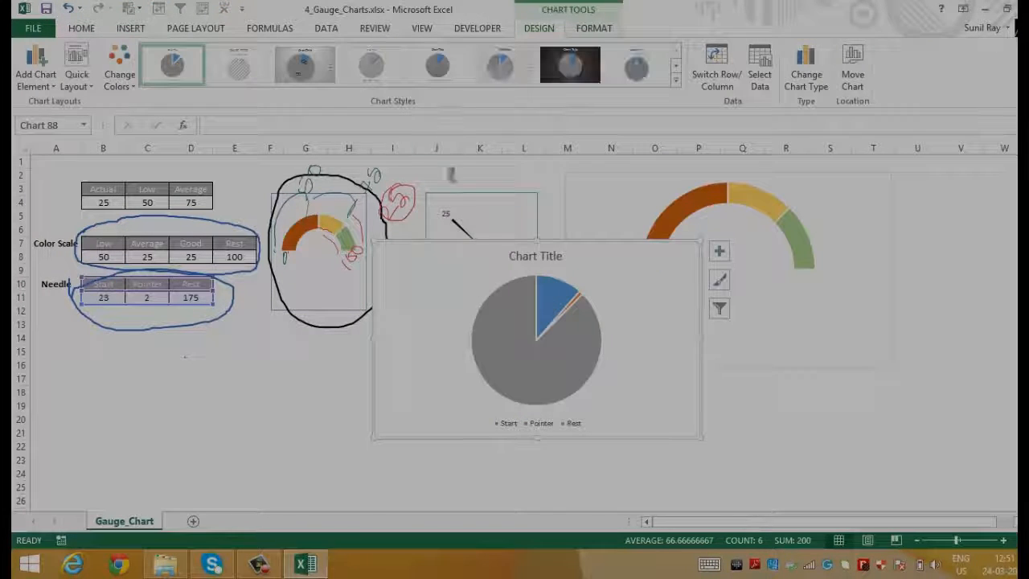
pyautogui.moveTo(549, 249)
pyautogui.mouseDown()
pyautogui.moveTo(491, 261)
pyautogui.moveTo(437, 240)
pyautogui.mouseUp()
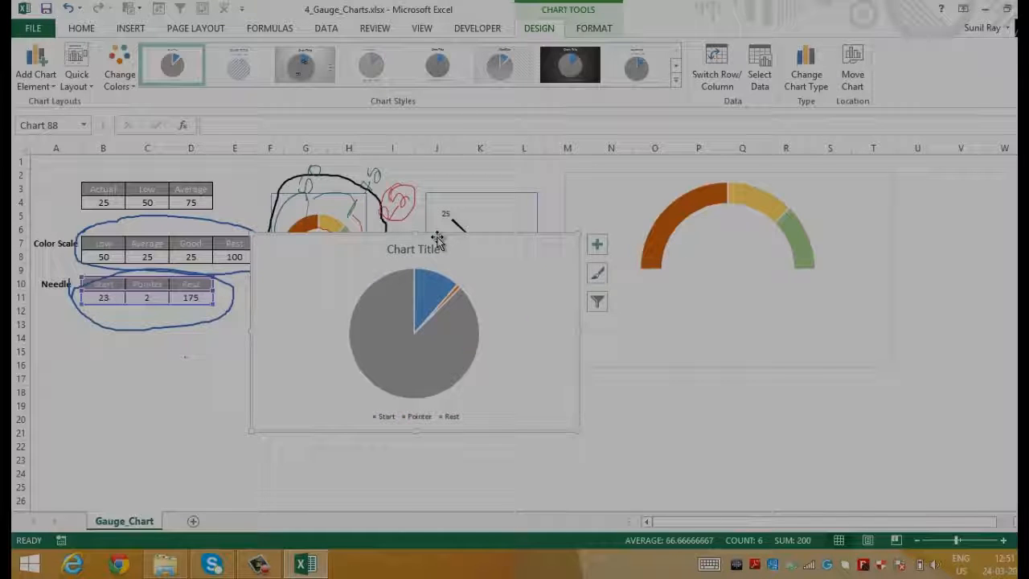
# - Set the needle pie chart's angle of first slice to 270°
pyautogui.click(431, 289)
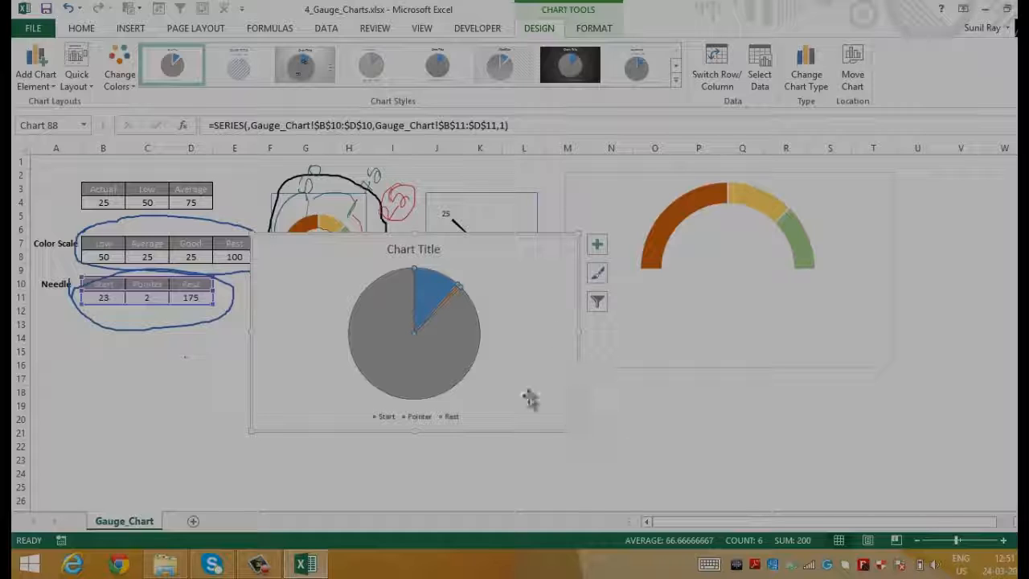
pyautogui.click(433, 289)
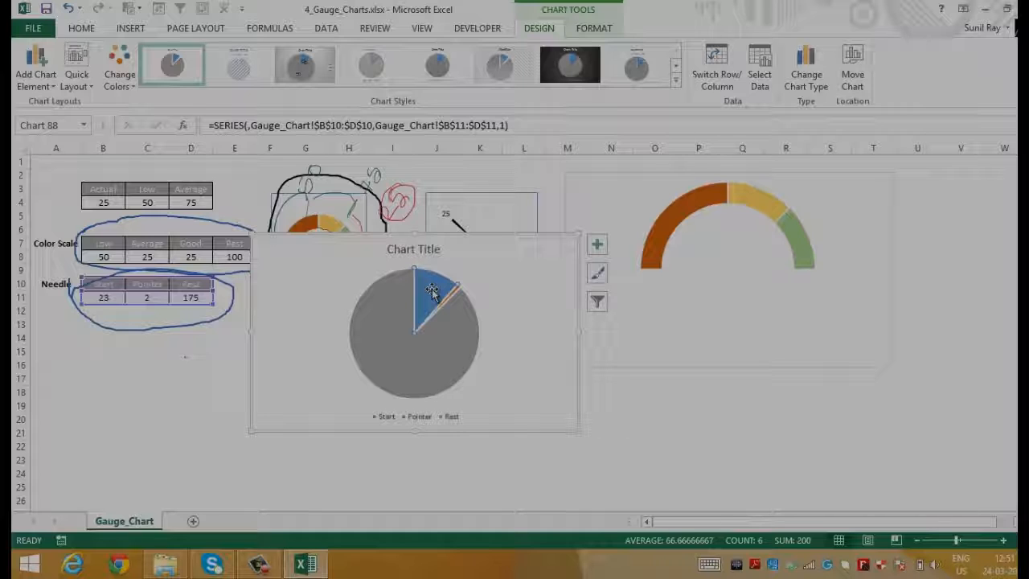
pyautogui.doubleClick(451, 290)
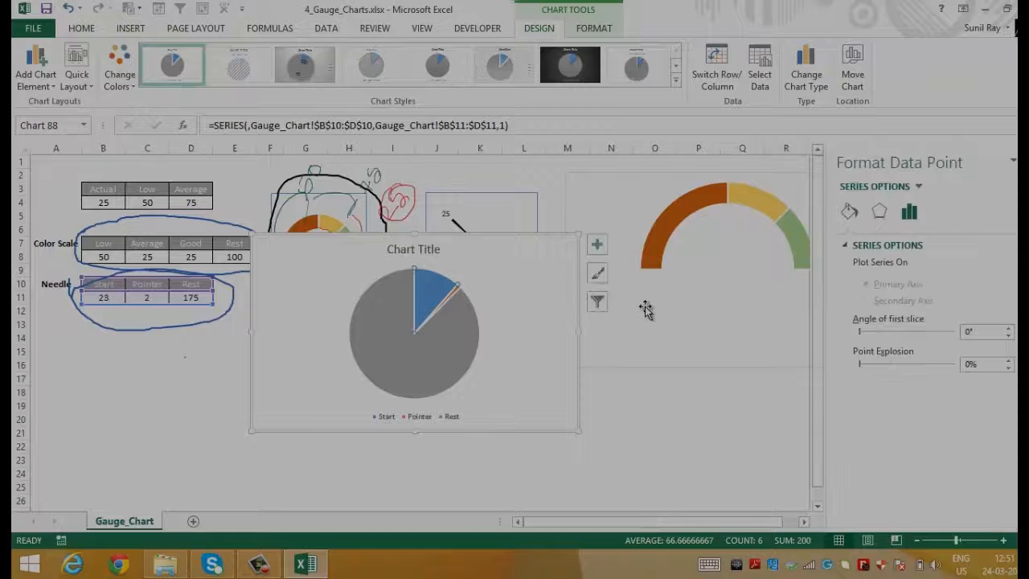
pyautogui.click(995, 333)
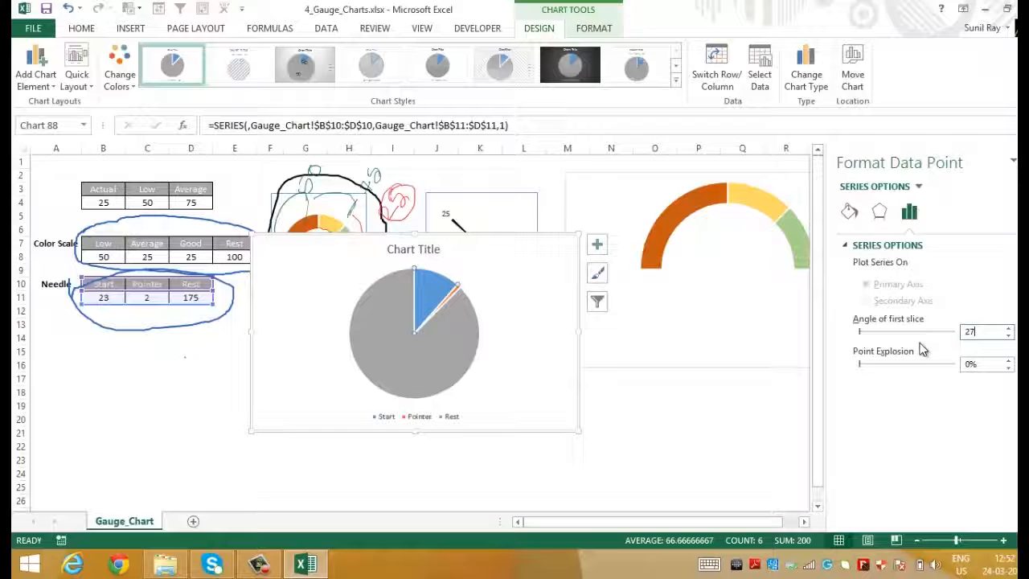
pyautogui.write('270')
pyautogui.press('Return')
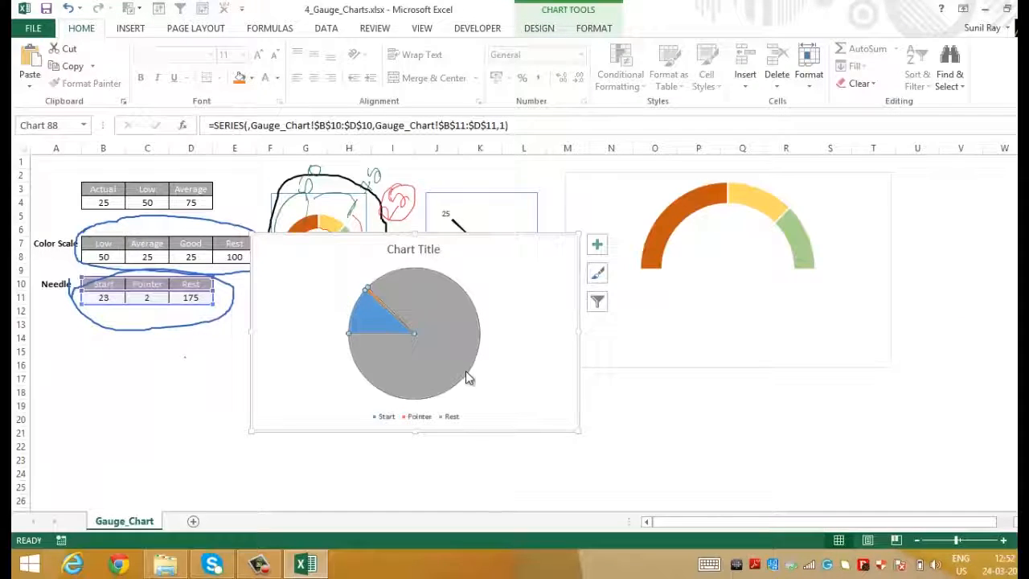
pyautogui.click(659, 434)
# - Delete the chart title and the legend from the needle pie chart
pyautogui.click(427, 249)
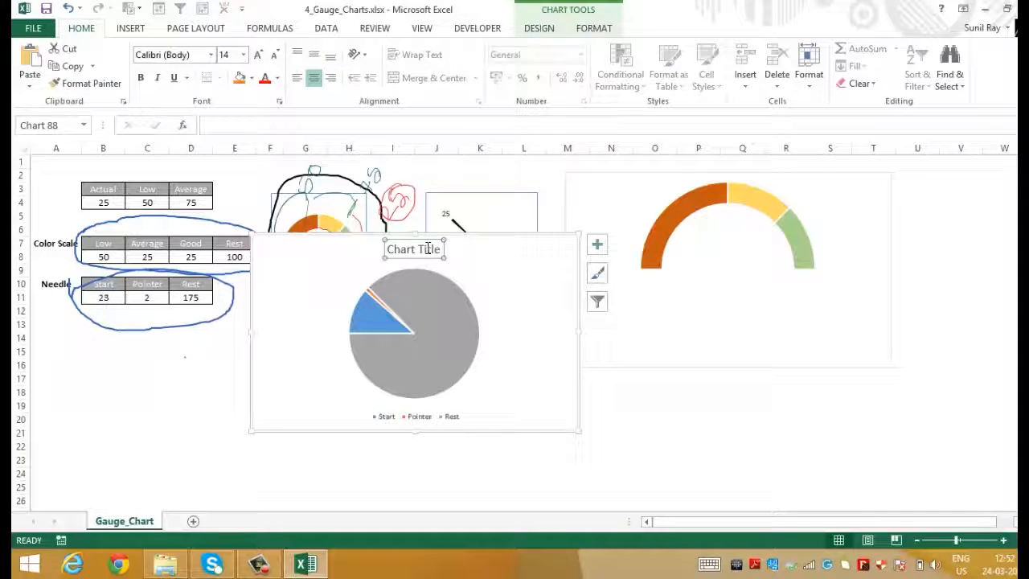
pyautogui.press('Delete')
pyautogui.click(657, 418)
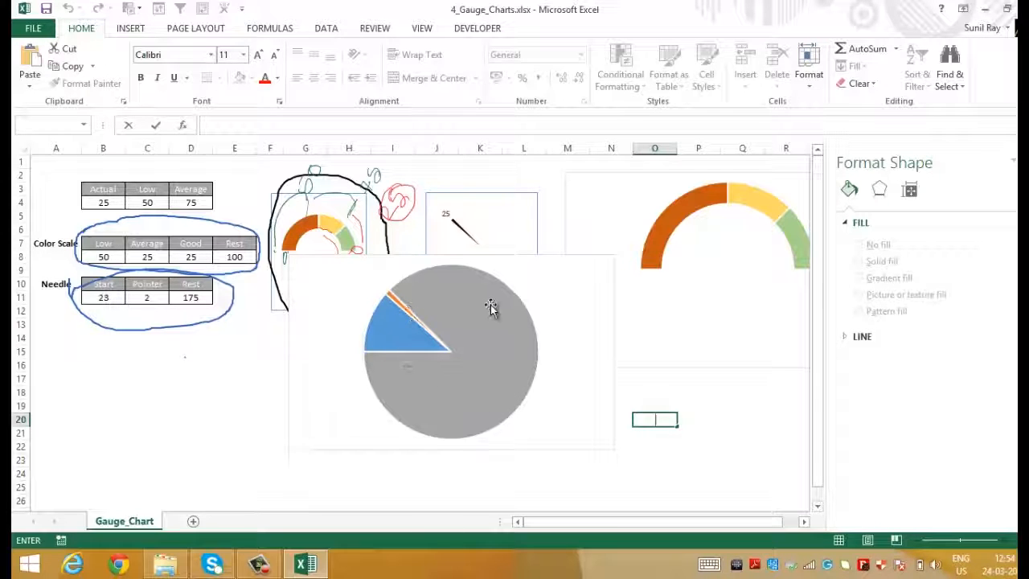
pyautogui.moveTo(490, 307)
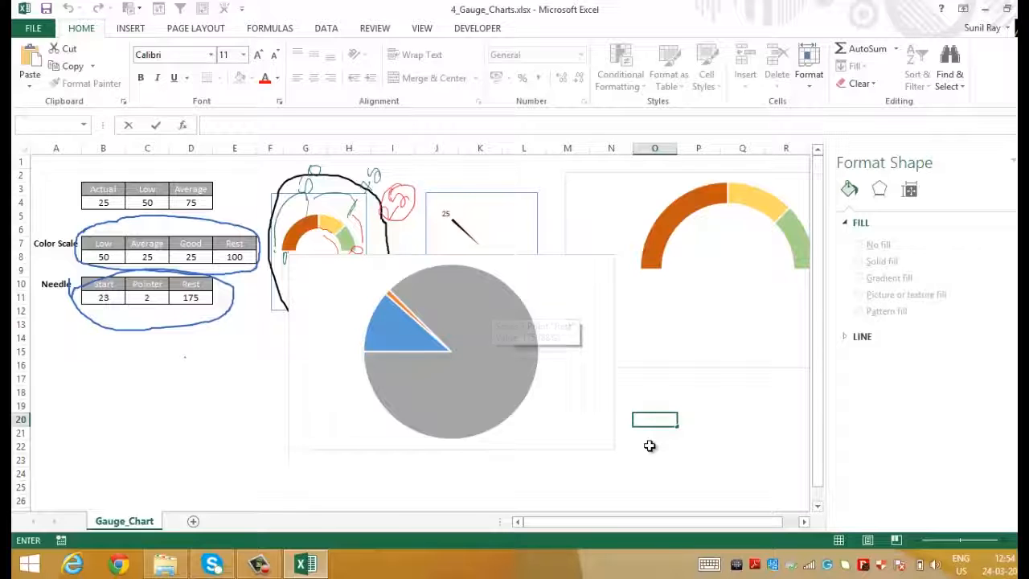
pyautogui.click(680, 445)
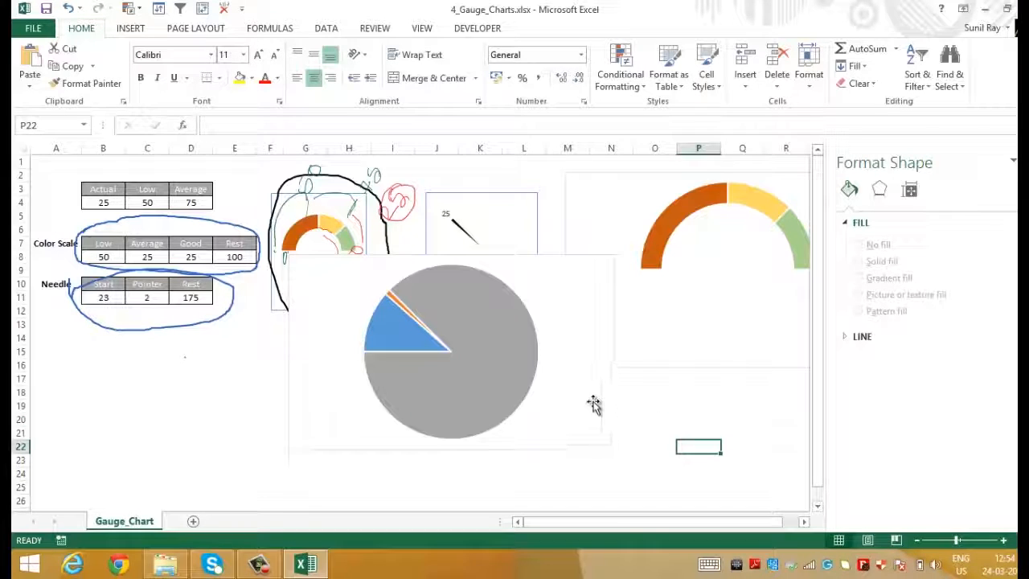
# - Set the large Rest slice of the needle pie chart to no fill
pyautogui.click(503, 346)
pyautogui.click(502, 346)
pyautogui.click(851, 213)
pyautogui.click(872, 267)
pyautogui.click(726, 432)
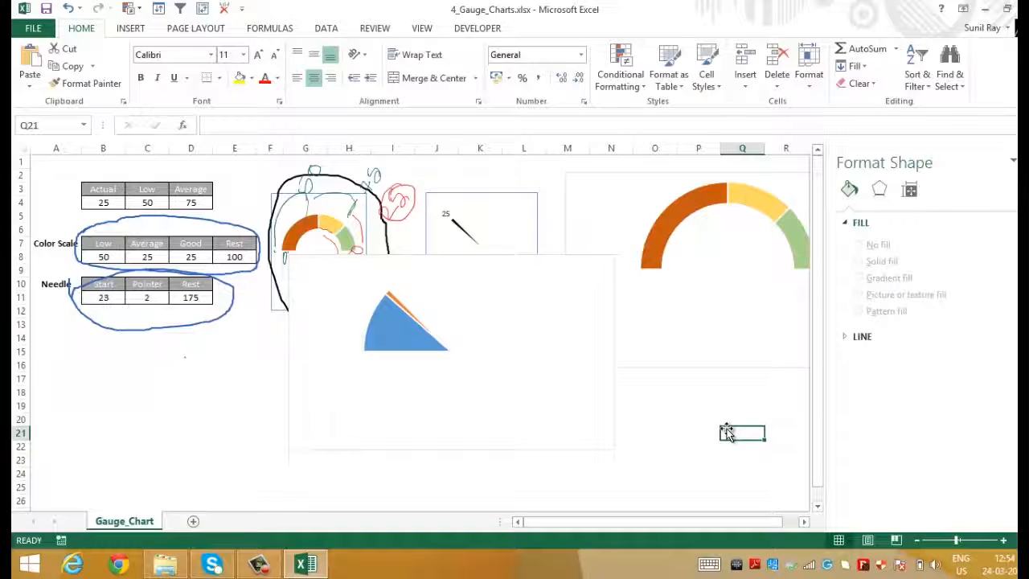
# - Set the Start slice of the needle pie chart to no fill and close the formatting options
pyautogui.click(467, 324)
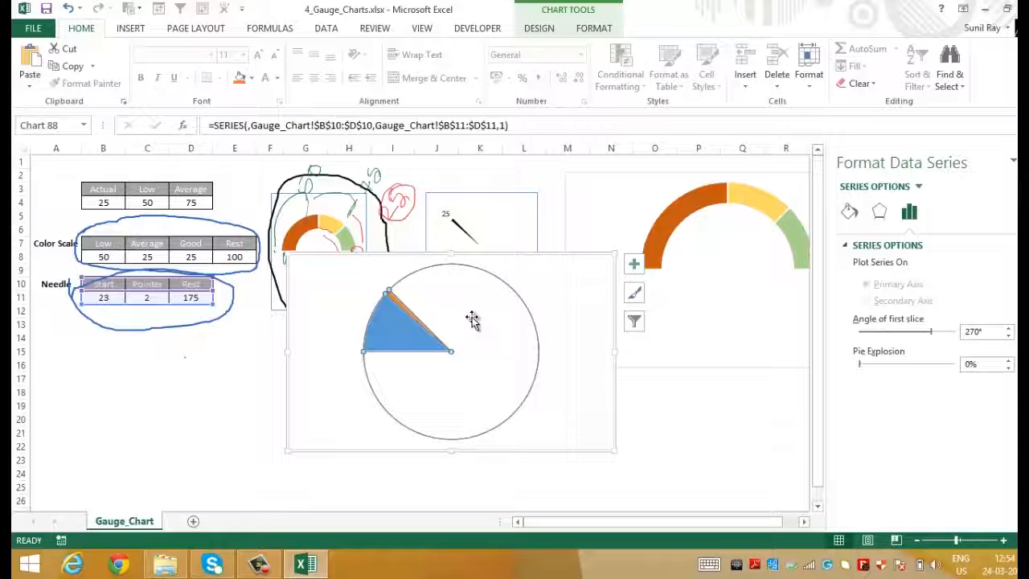
pyautogui.click(392, 336)
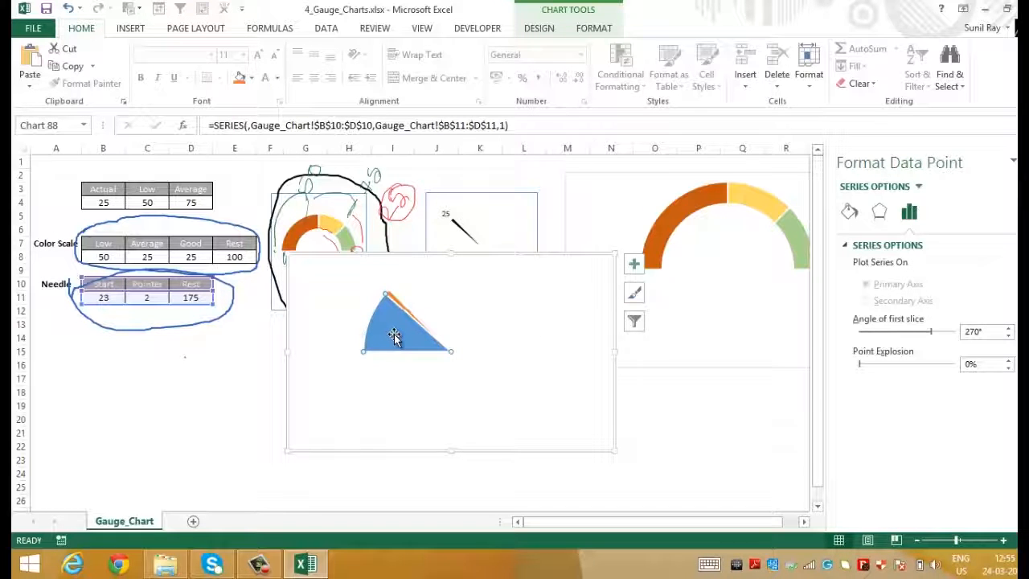
pyautogui.click(850, 214)
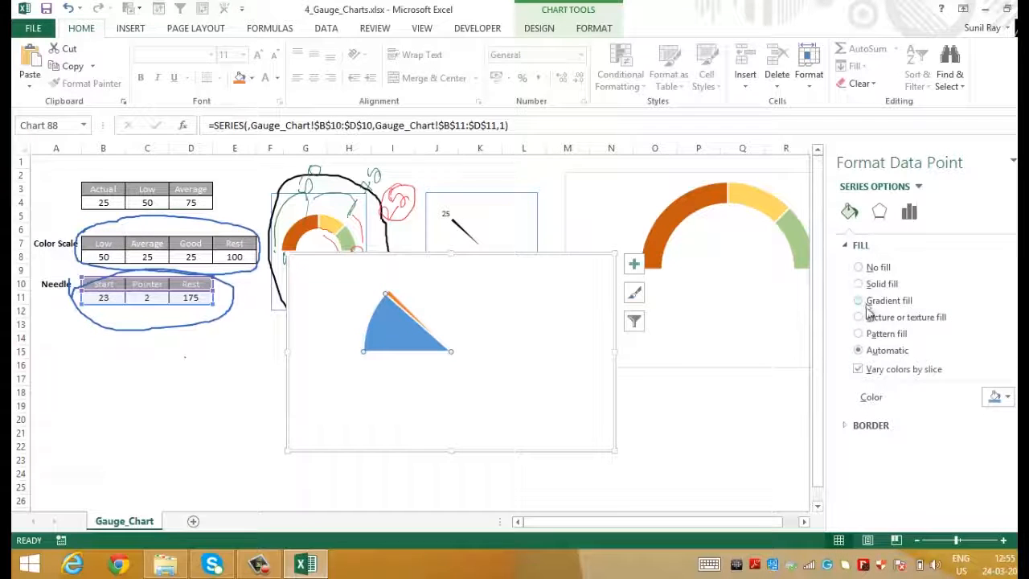
pyautogui.click(881, 270)
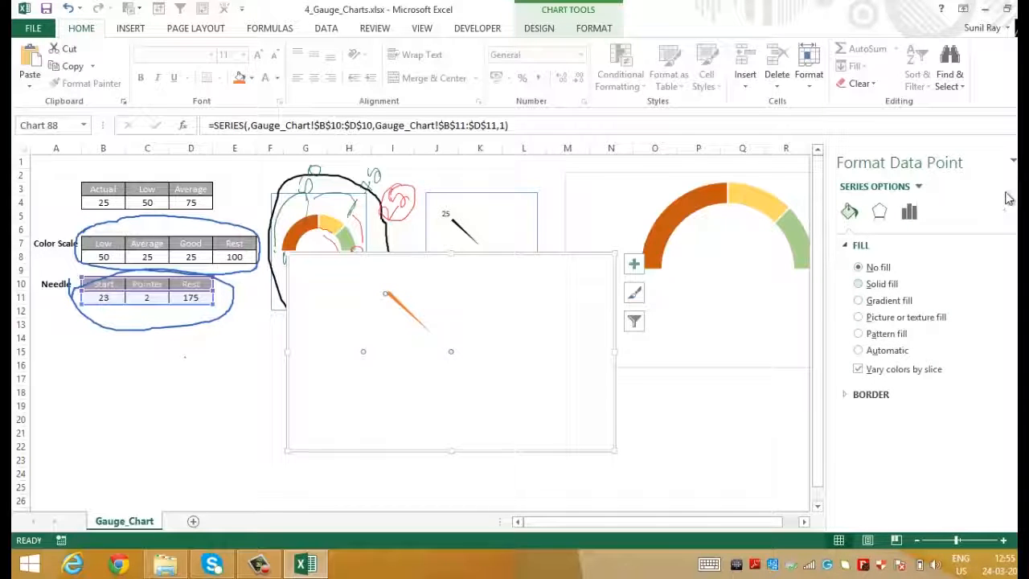
pyautogui.click(1025, 162)
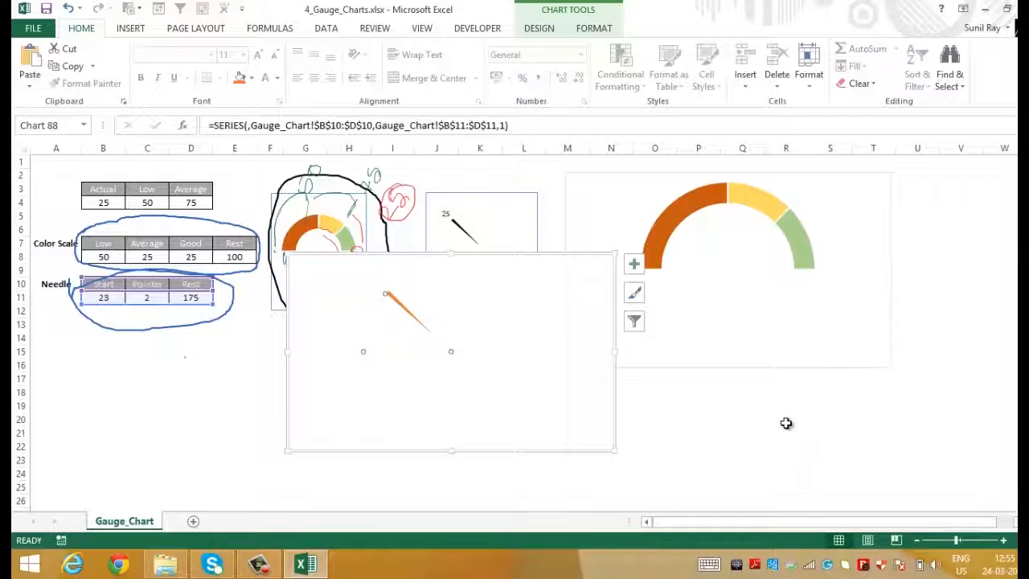
pyautogui.click(655, 420)
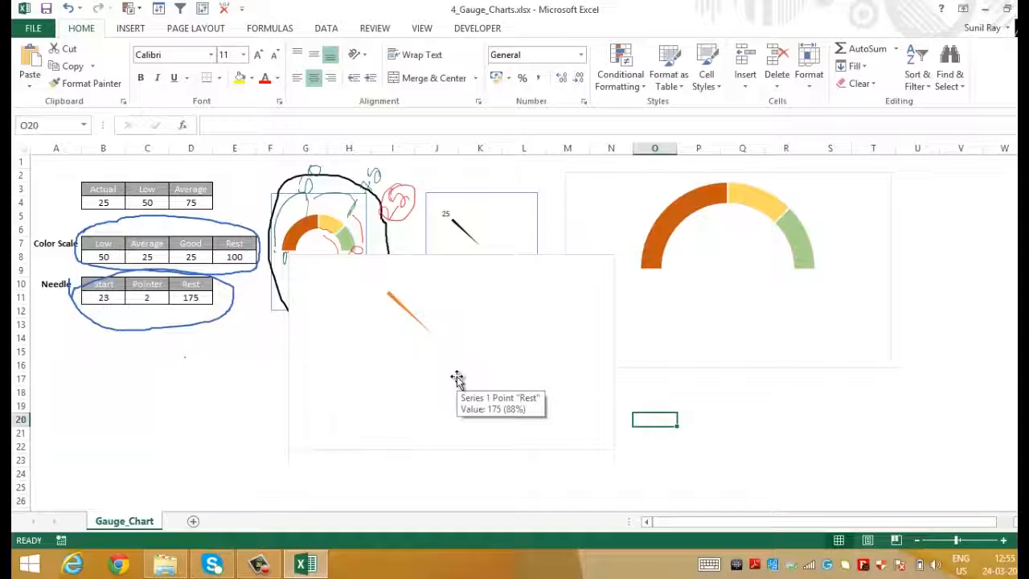
# - Fill the thin Pointer slice with black and close the formatting options
pyautogui.click(406, 312)
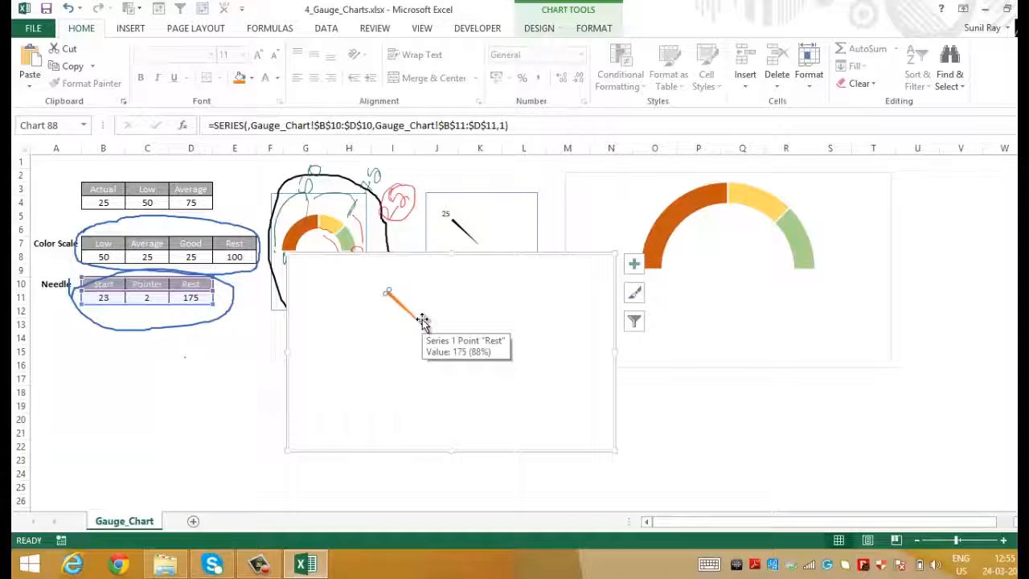
pyautogui.doubleClick(419, 319)
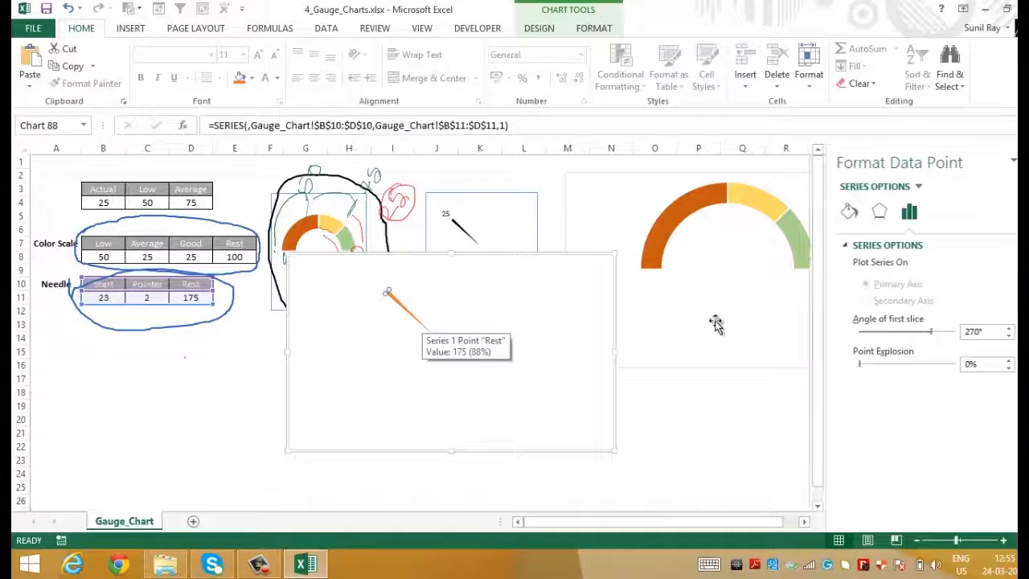
pyautogui.click(849, 211)
pyautogui.click(732, 420)
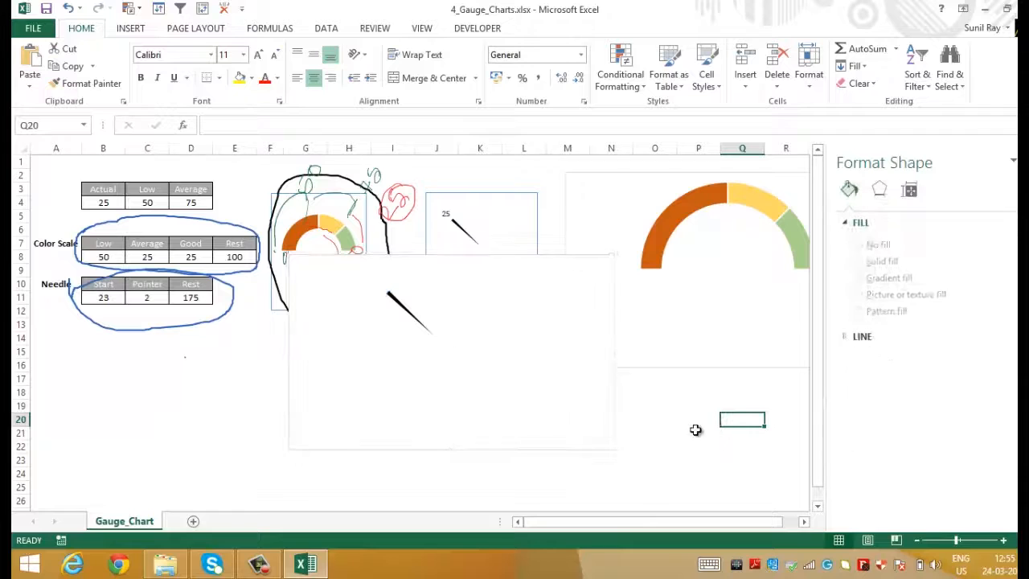
pyautogui.click(1026, 162)
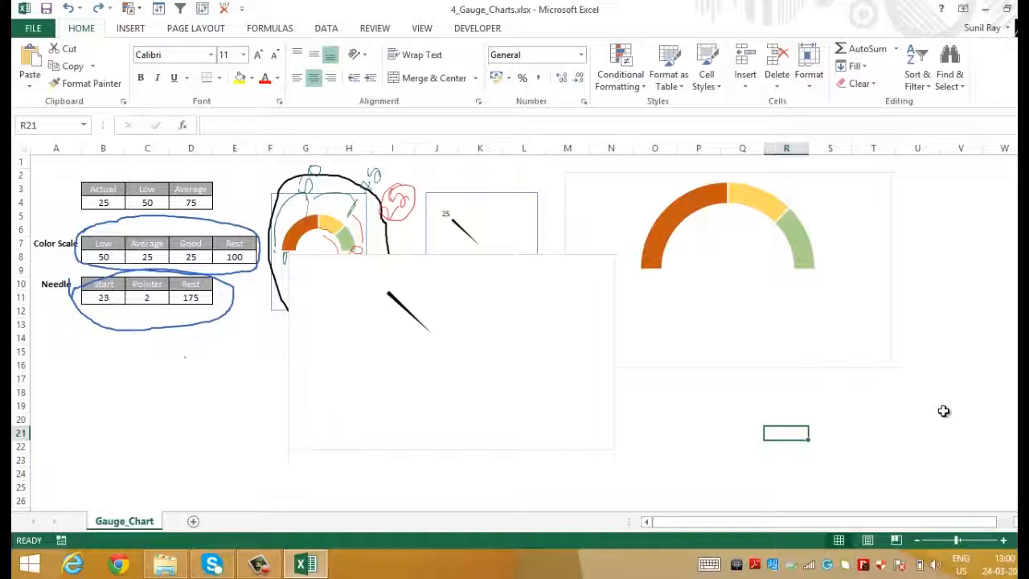
# - Compare the height and width of the coloured half-doughnut chart with those of the needle chart
pyautogui.click(859, 191)
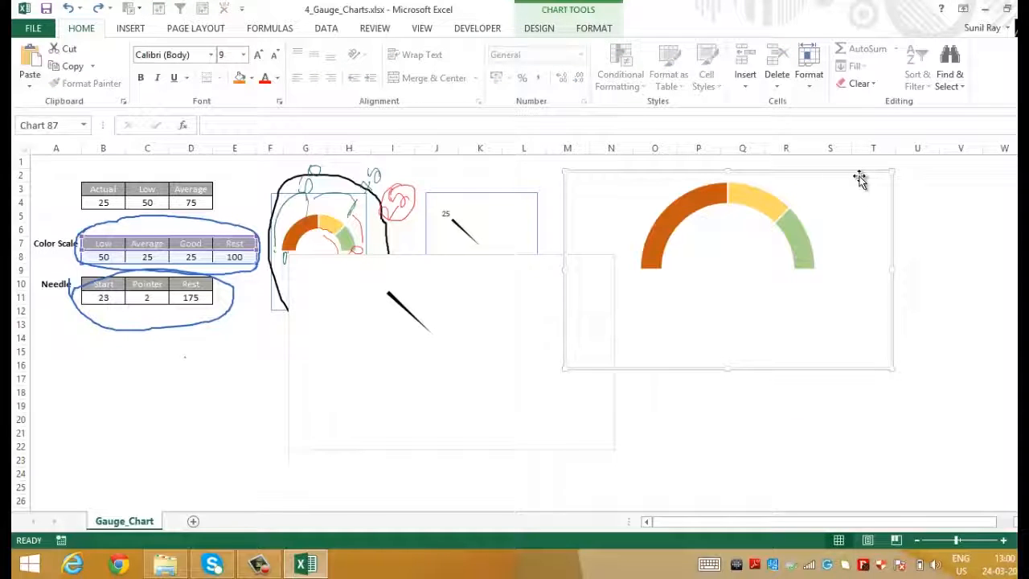
pyautogui.doubleClick(860, 178)
pyautogui.click(910, 212)
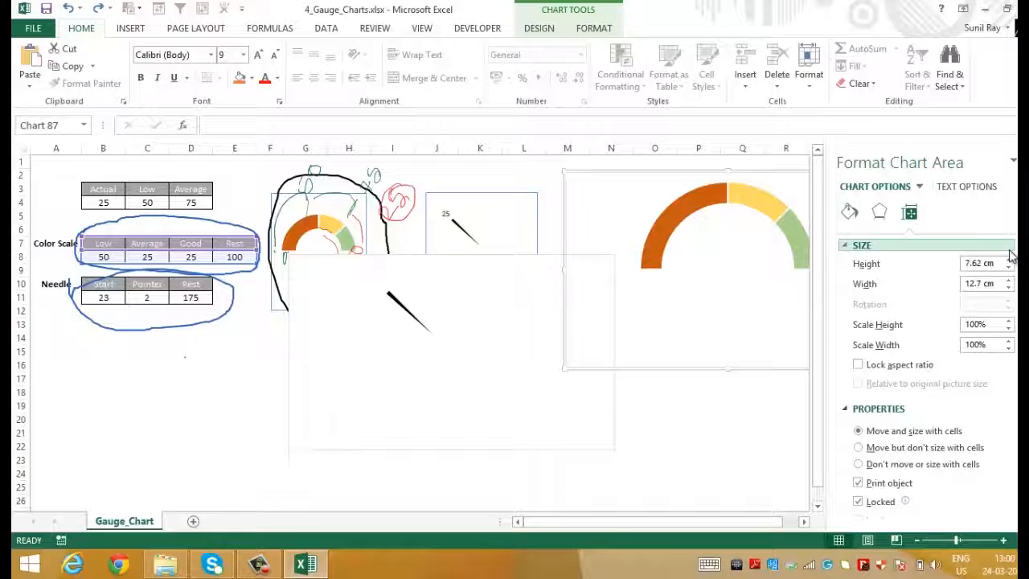
pyautogui.click(553, 260)
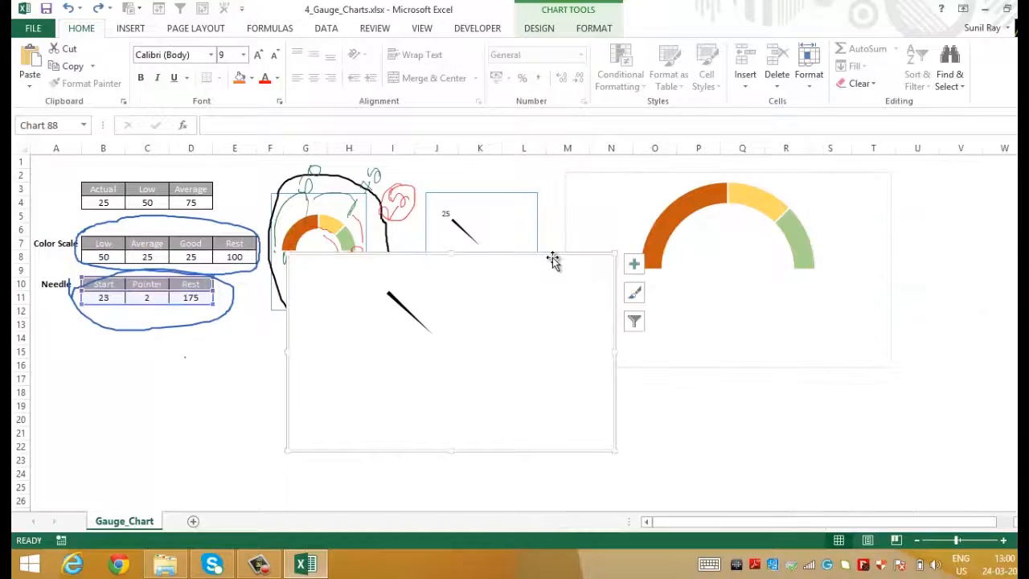
pyautogui.click(774, 423)
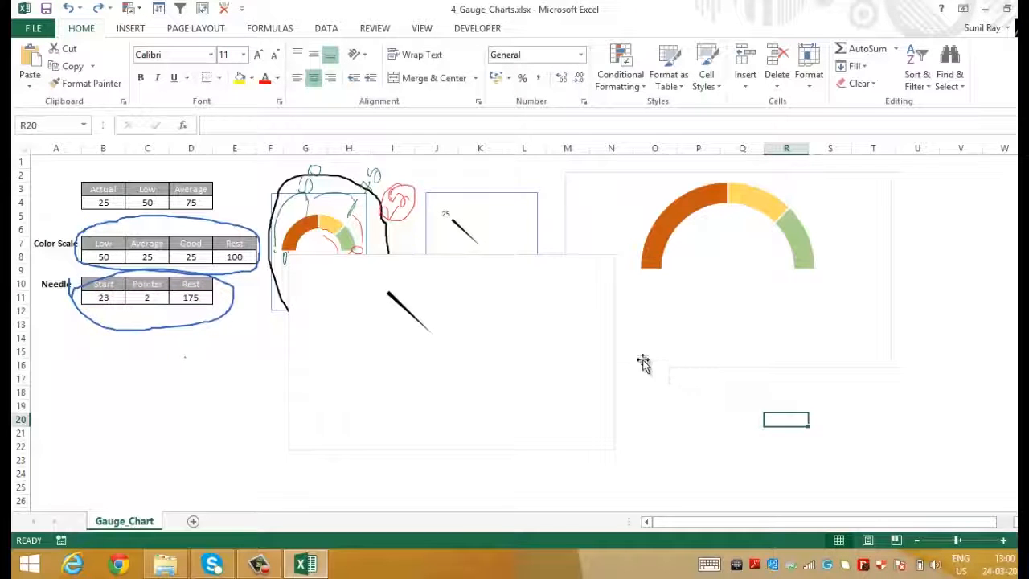
pyautogui.click(553, 260)
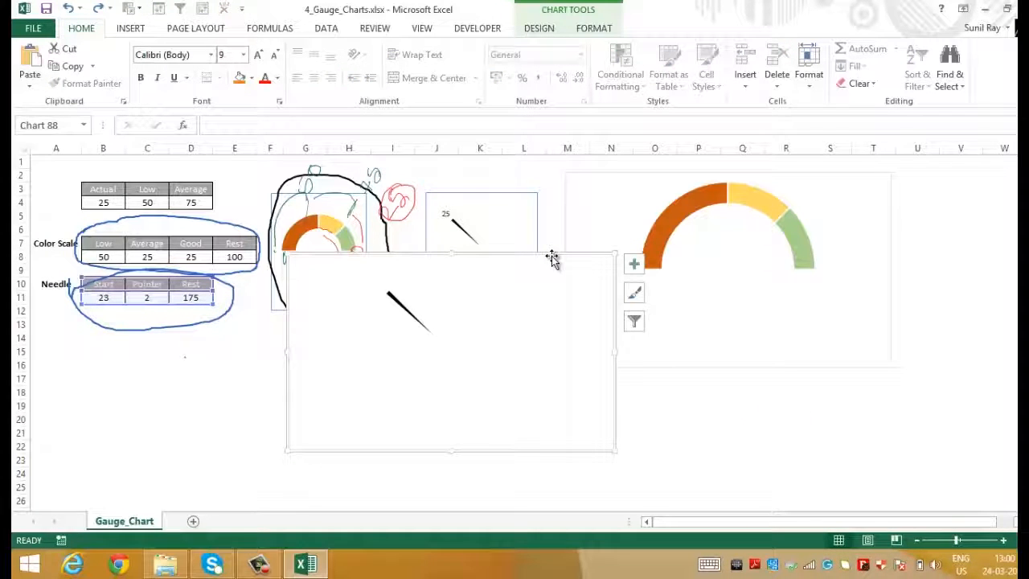
pyautogui.doubleClick(553, 260)
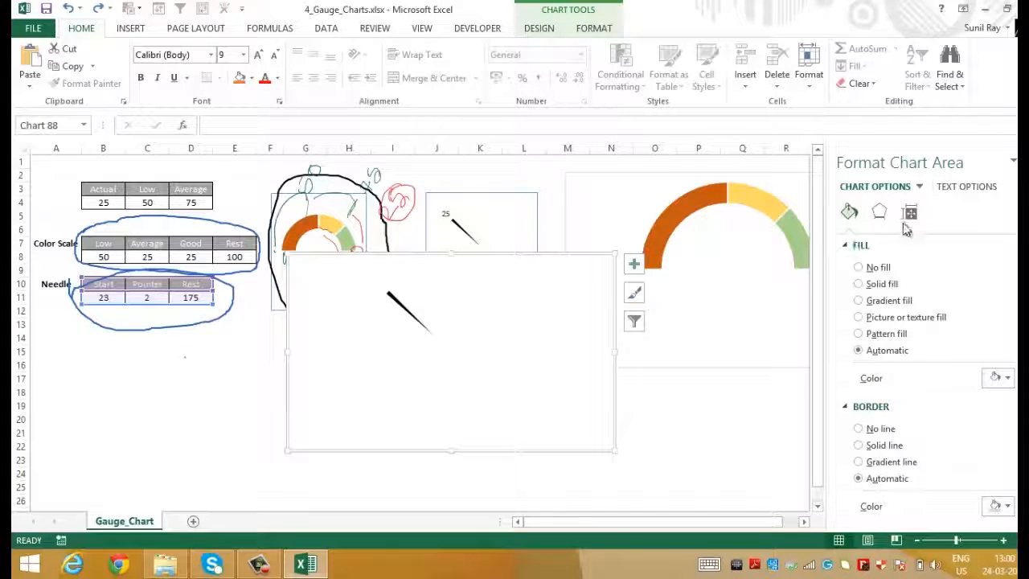
pyautogui.click(911, 214)
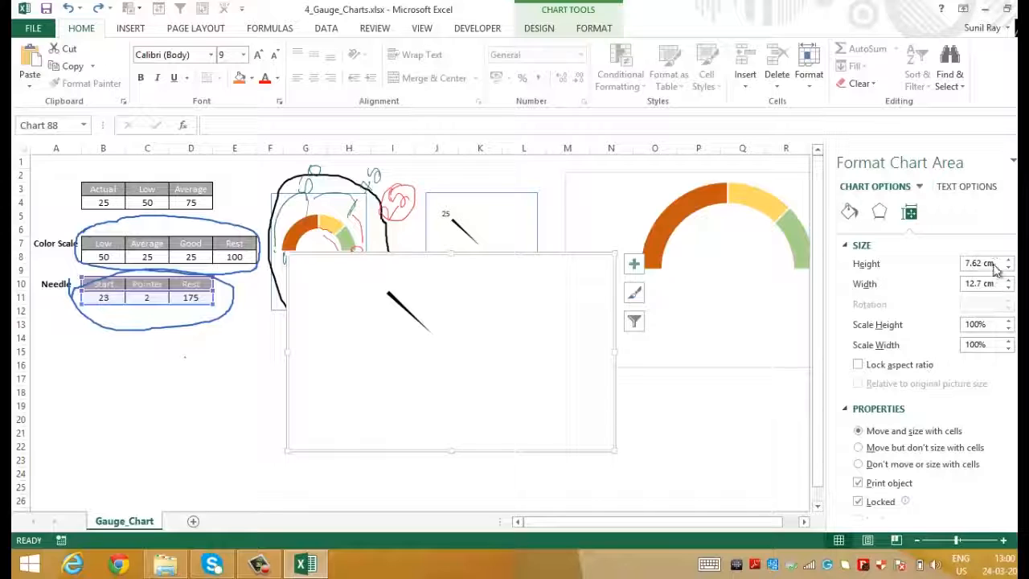
pyautogui.click(998, 285)
pyautogui.click(1025, 162)
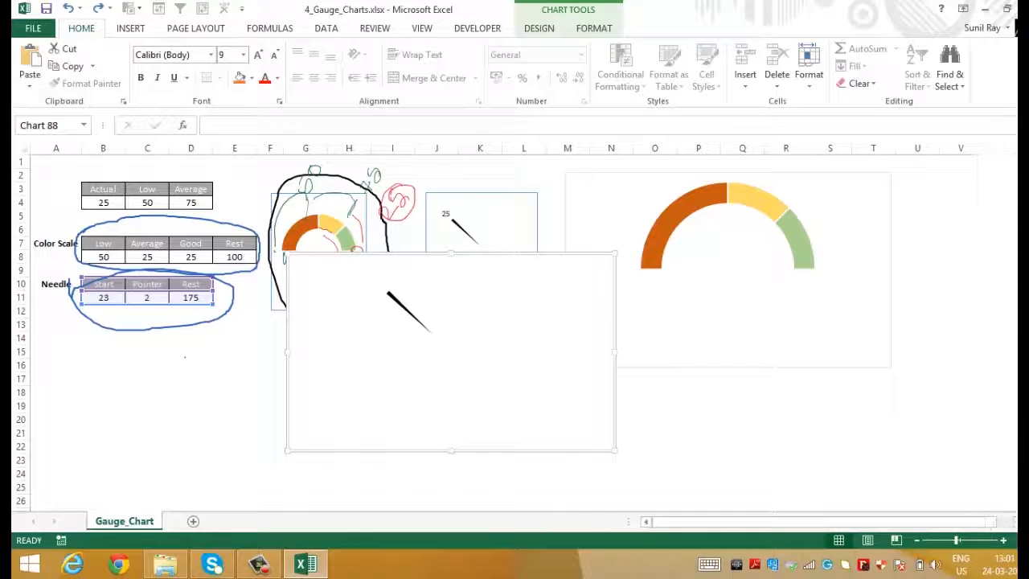
pyautogui.click(962, 254)
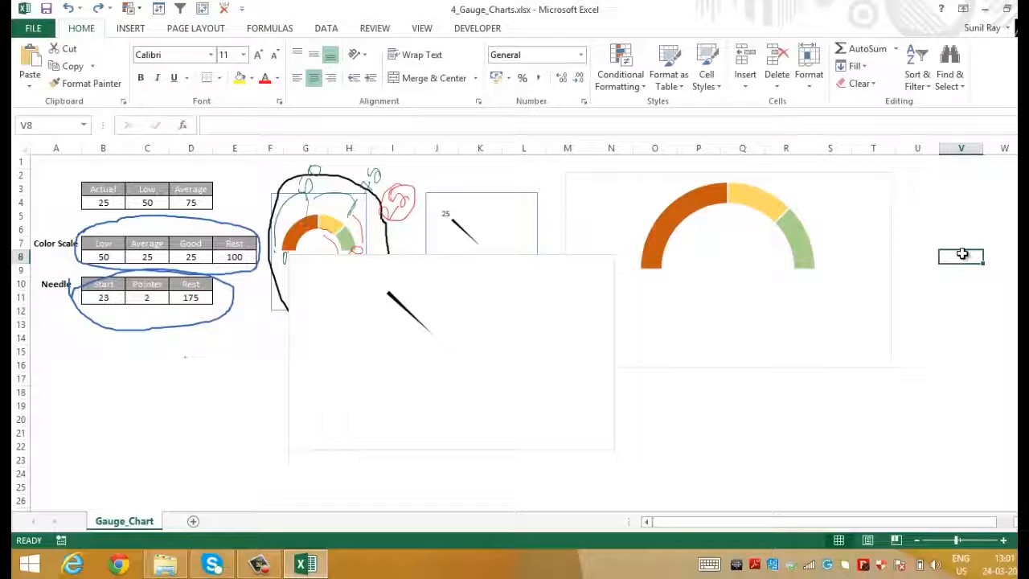
# - Move the needle chart exactly over the coloured half-doughnut chart
pyautogui.click(548, 259)
pyautogui.moveTo(550, 254); pyautogui.dragTo(824, 173)
pyautogui.click(942, 267)
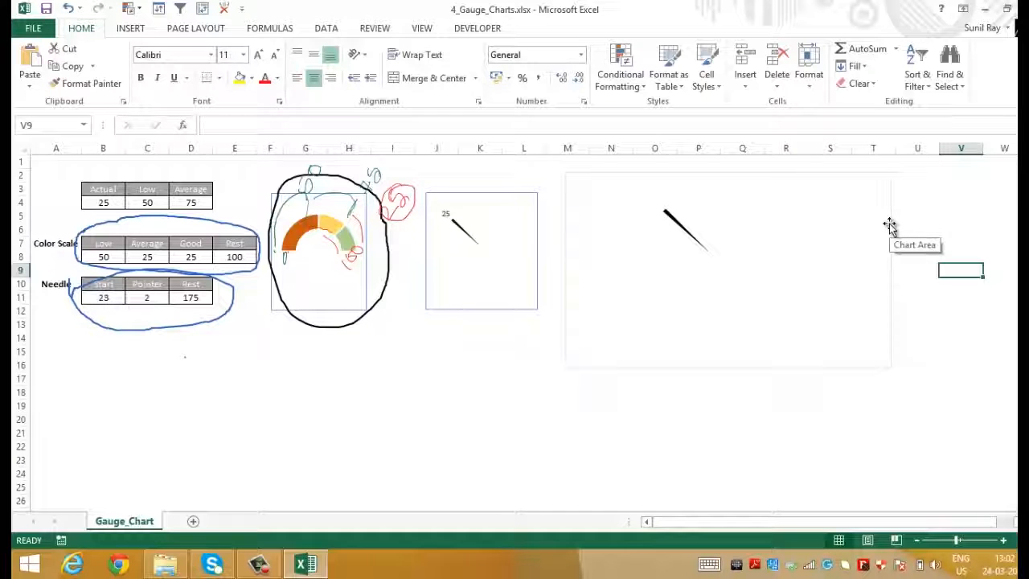
# - Set the needle chart's chart area to no fill
pyautogui.click(855, 178)
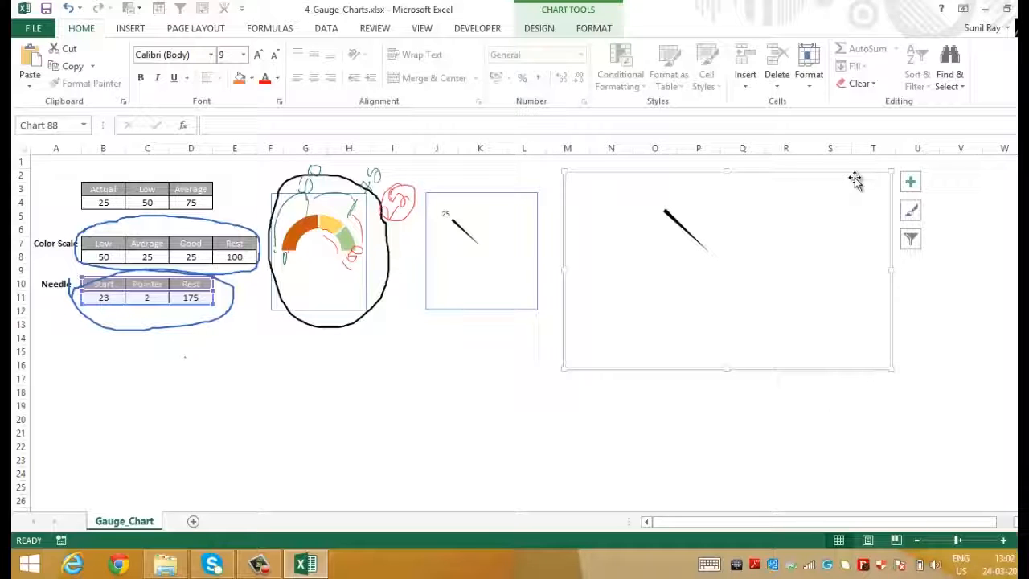
pyautogui.doubleClick(855, 180)
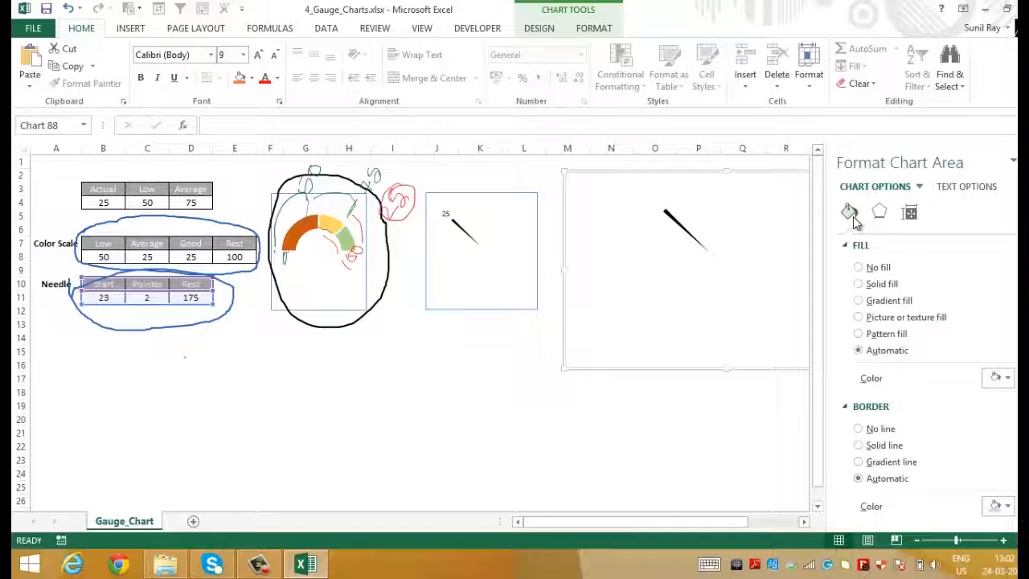
pyautogui.click(858, 267)
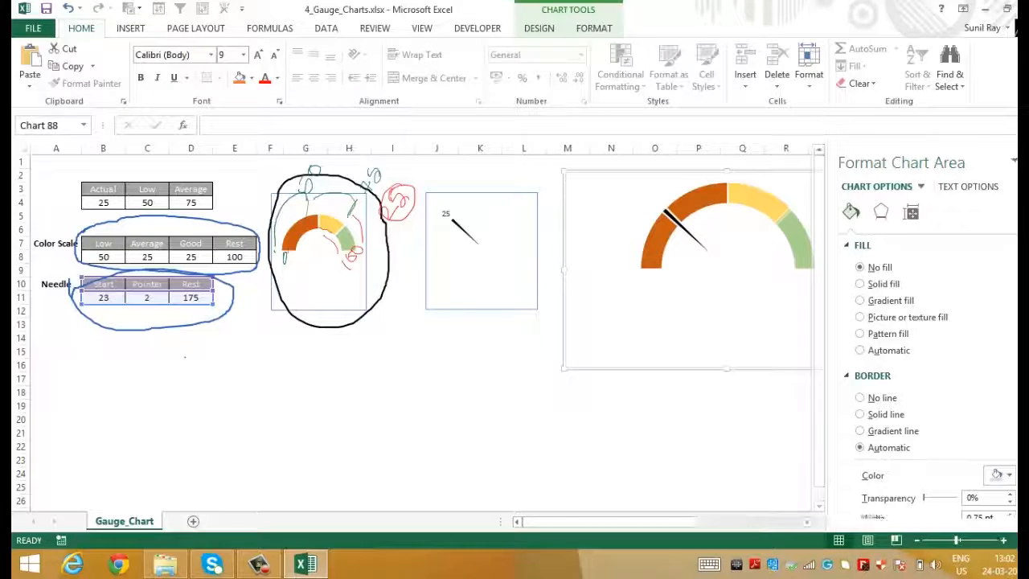
# - Close the formatting options and set the Actual value in cell B4 to 82 to test the needle
pyautogui.click(1013, 162)
pyautogui.click(705, 421)
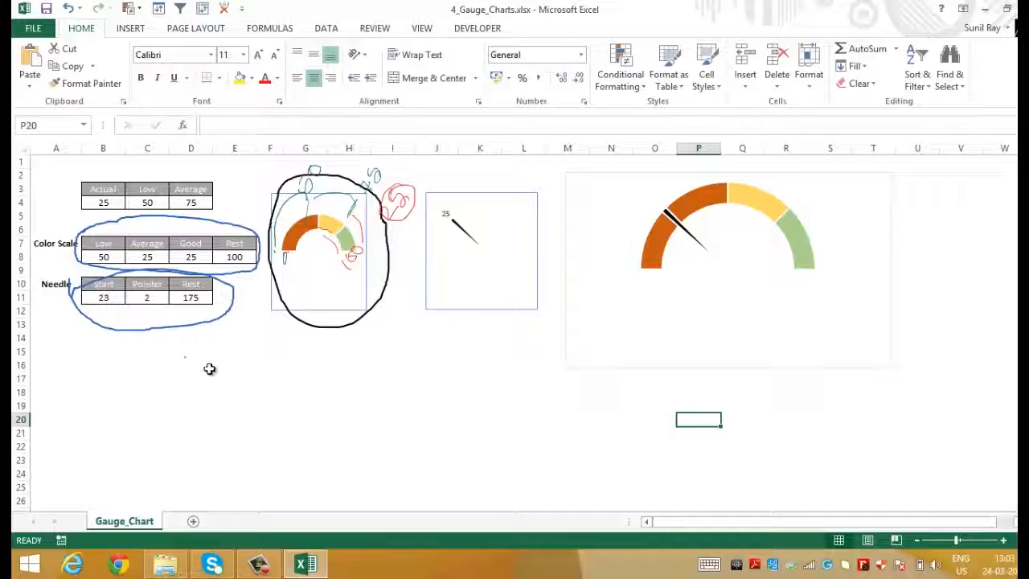
pyautogui.click(103, 203)
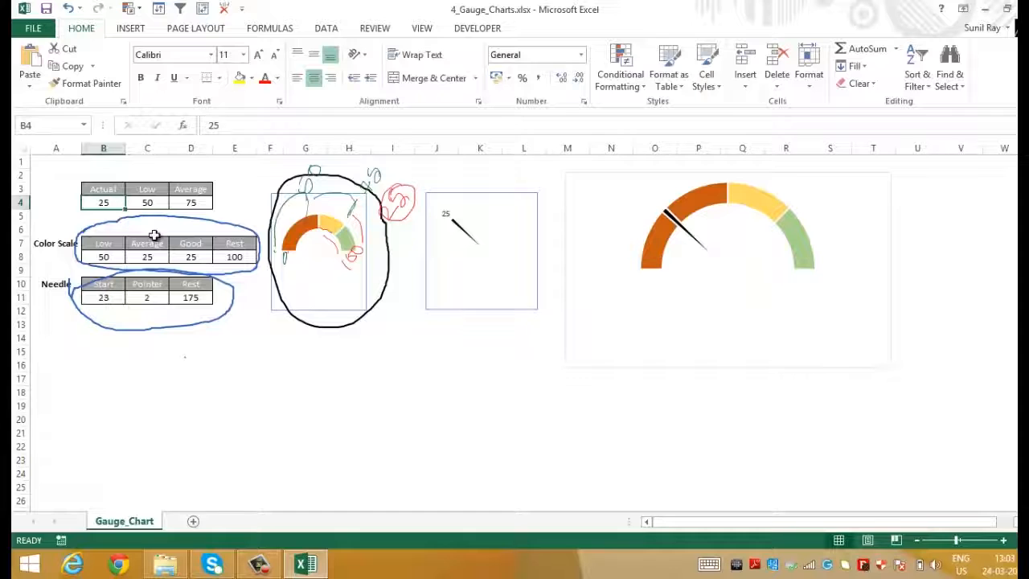
pyautogui.write('82')
pyautogui.press('Return')
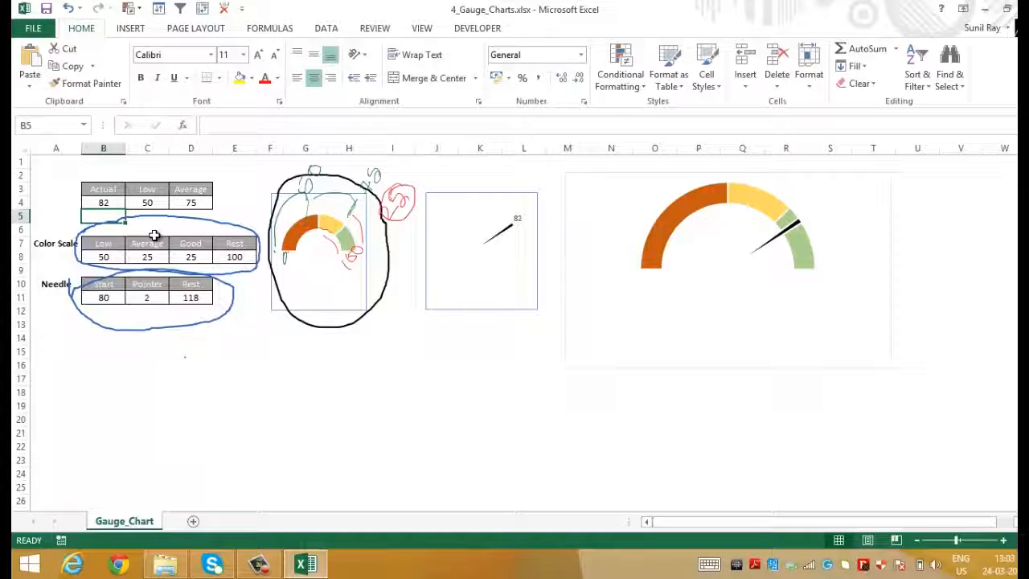
# - Set the Actual value in cell B4 to 56
pyautogui.click(104, 205)
pyautogui.write('56')
pyautogui.press('Return')
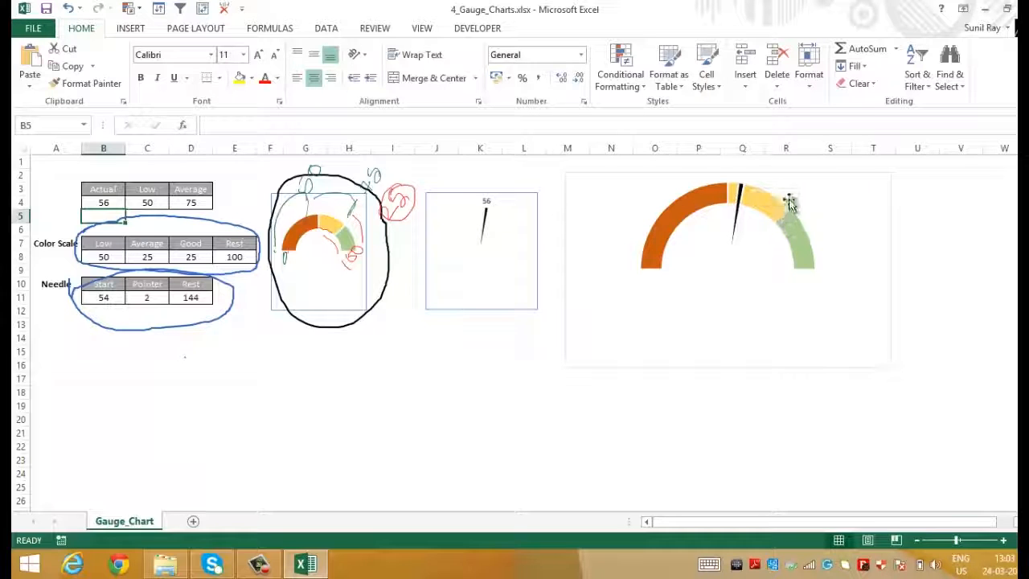
# - Add a value data label to the black Pointer slice of the overlaid needle chart
pyautogui.moveTo(780, 211)
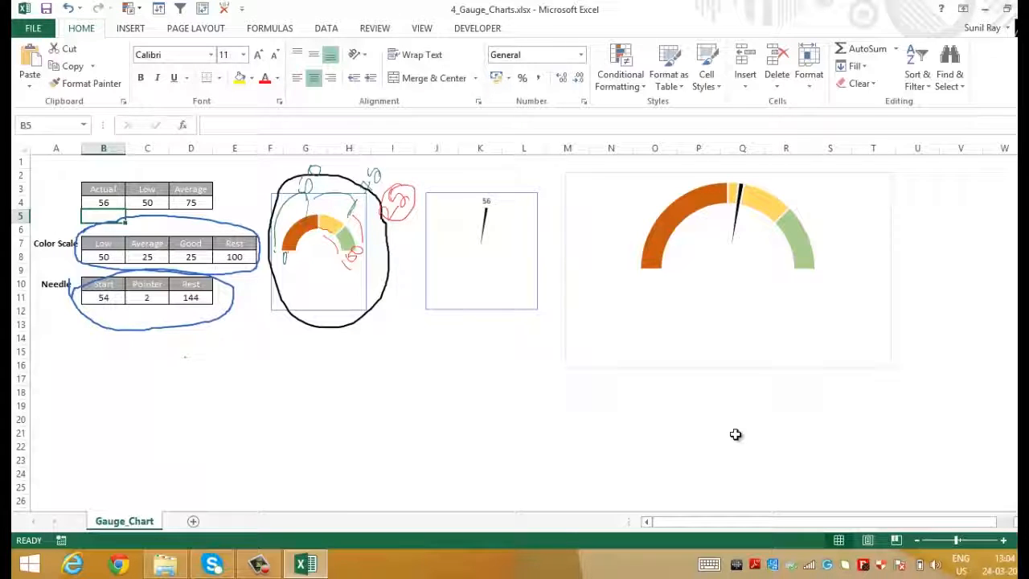
pyautogui.click(734, 368)
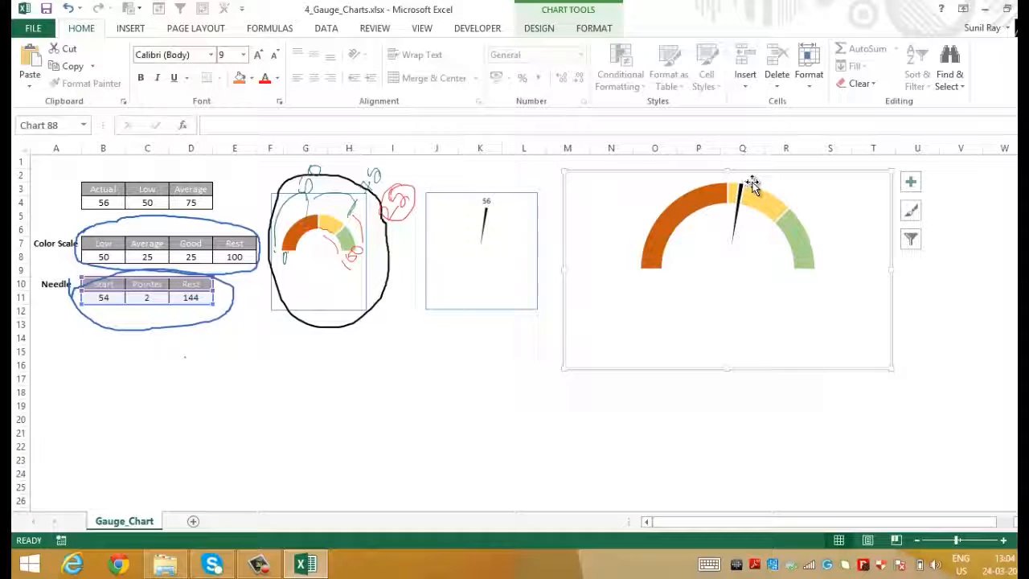
pyautogui.moveTo(759, 188)
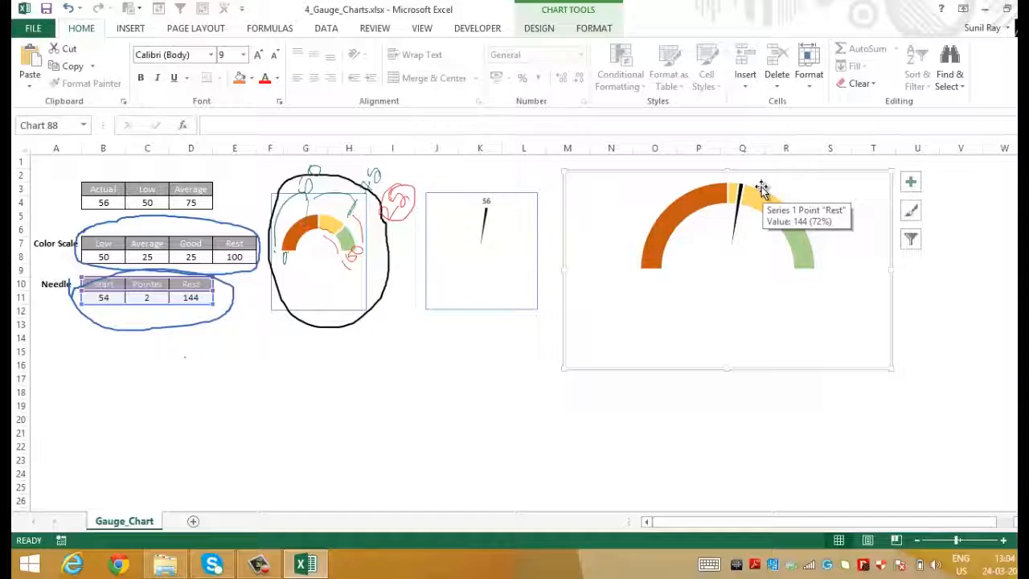
pyautogui.click(740, 195)
pyautogui.click(738, 210)
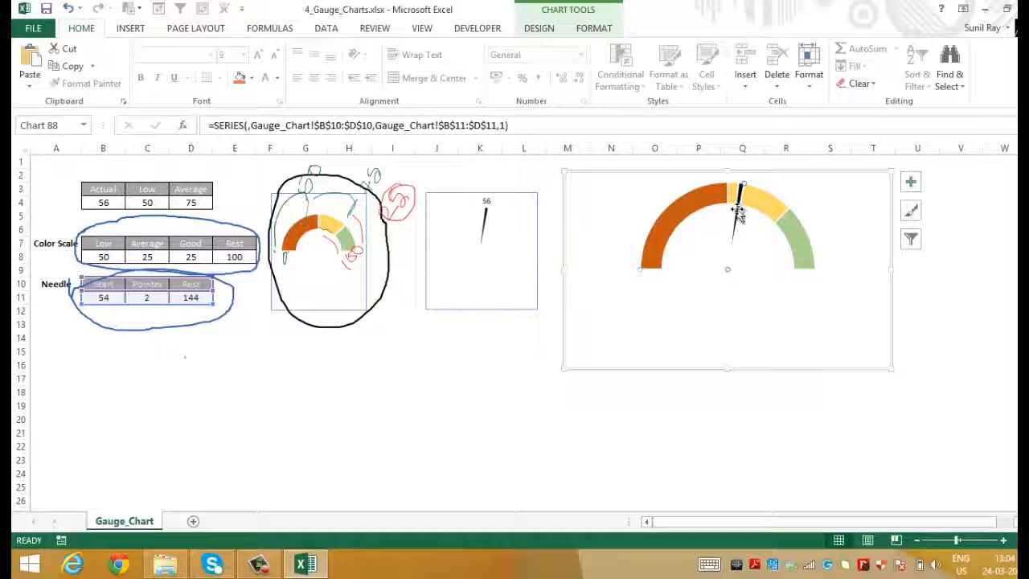
pyautogui.press('Escape')
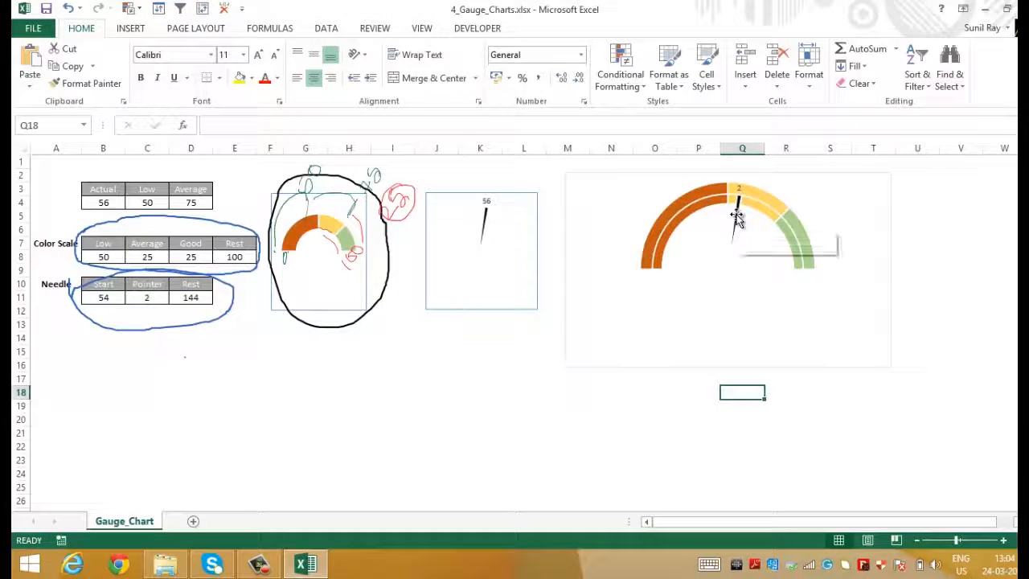
# - Link the Pointer slice's data label to the Actual value with the formula =Gauge_Chart!$B$4
pyautogui.click(738, 221)
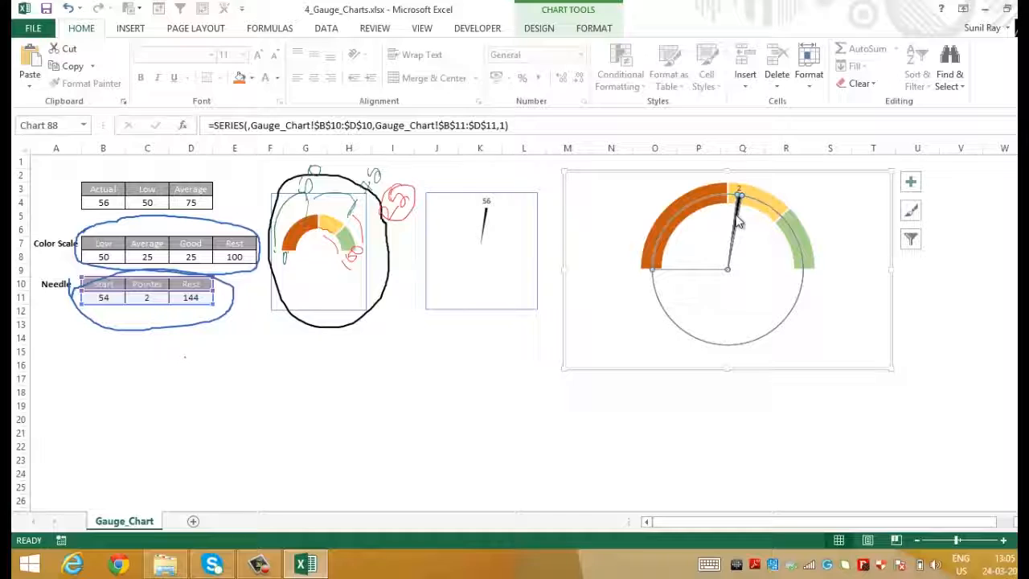
pyautogui.click(738, 189)
pyautogui.doubleClick(739, 190)
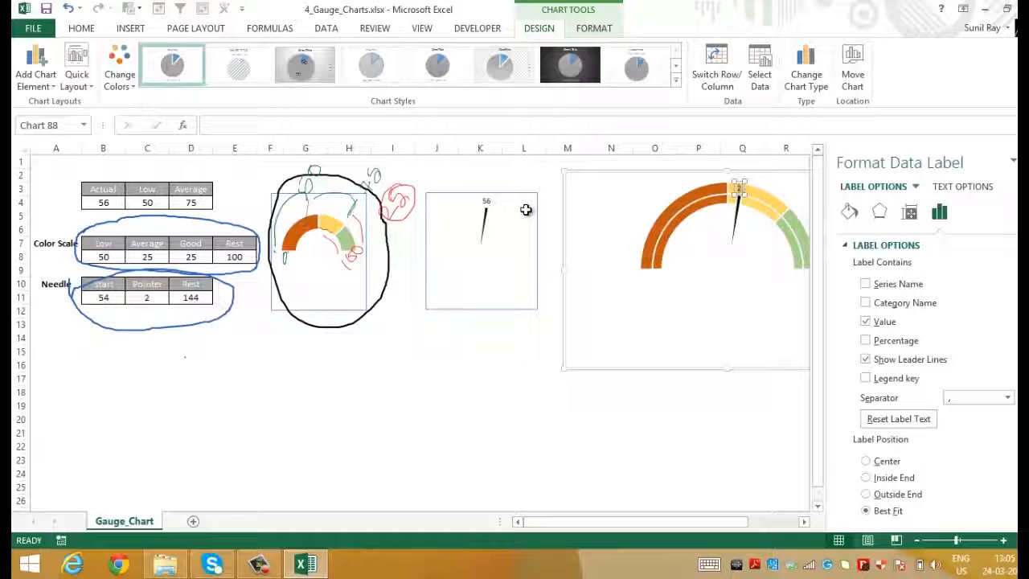
pyautogui.click(268, 126)
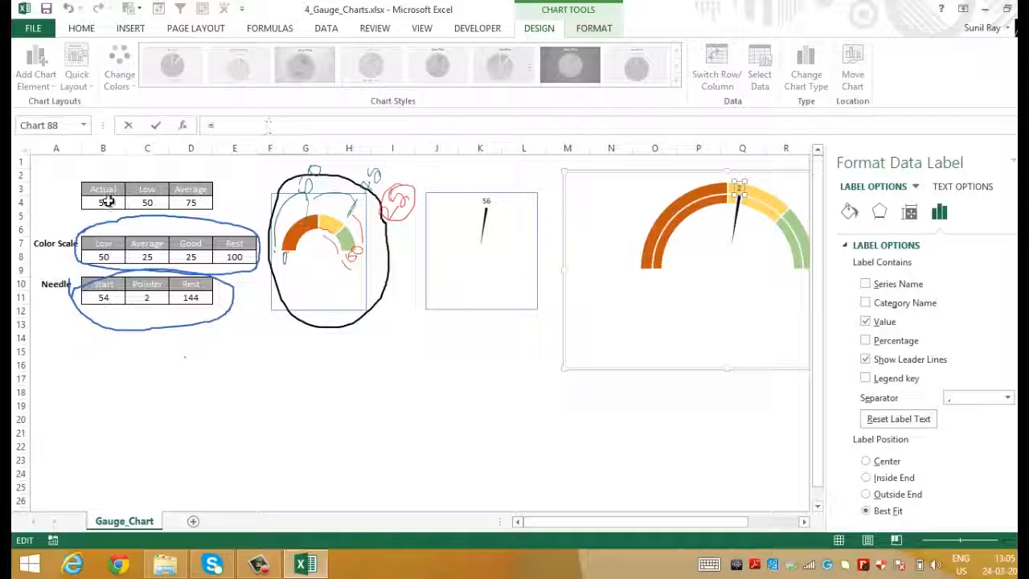
pyautogui.write('=')
pyautogui.click(105, 202)
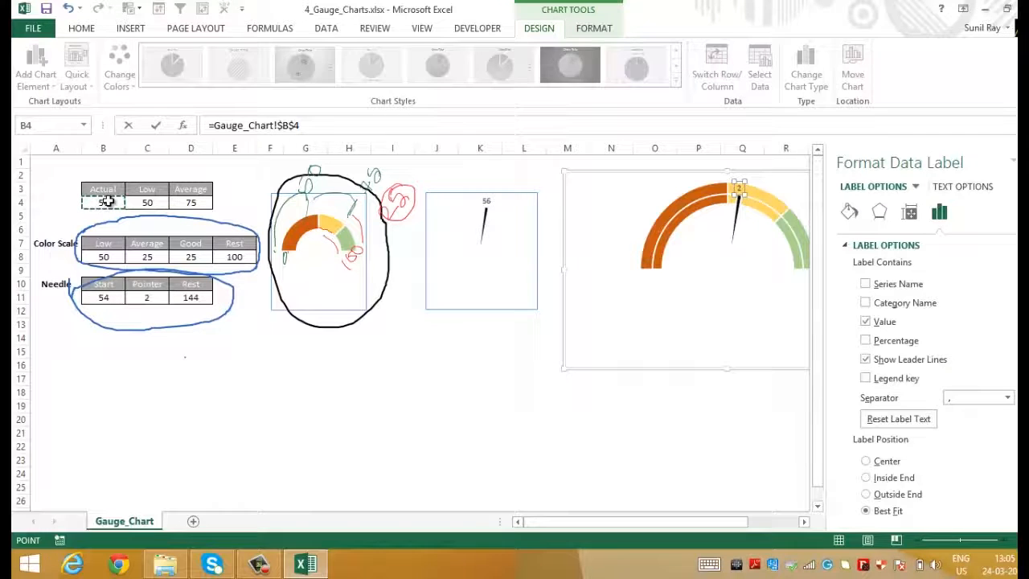
pyautogui.press('Return')
pyautogui.click(494, 473)
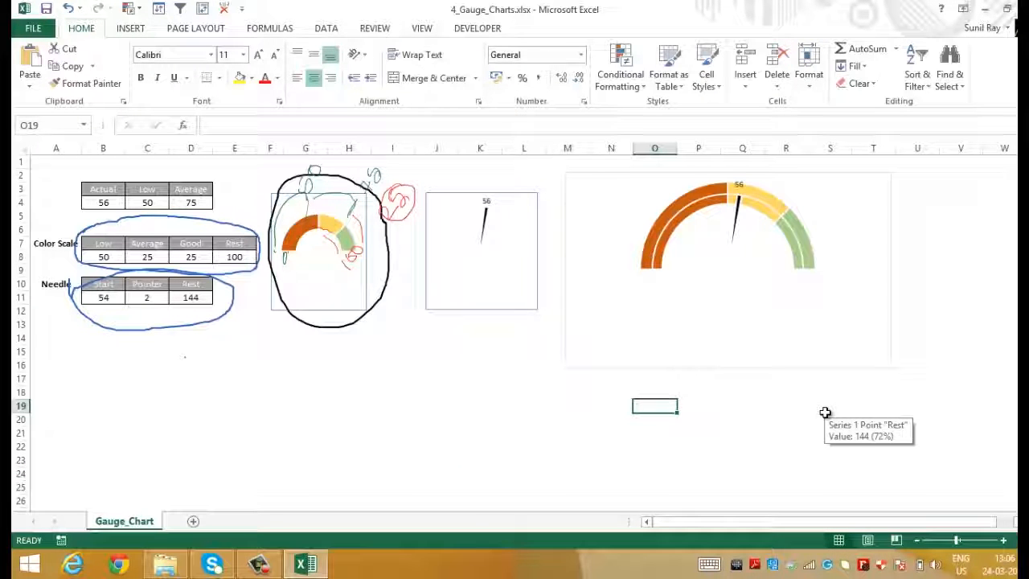
# - Set the border of the needle chart's pie series to no line and close the formatting options
pyautogui.click(825, 413)
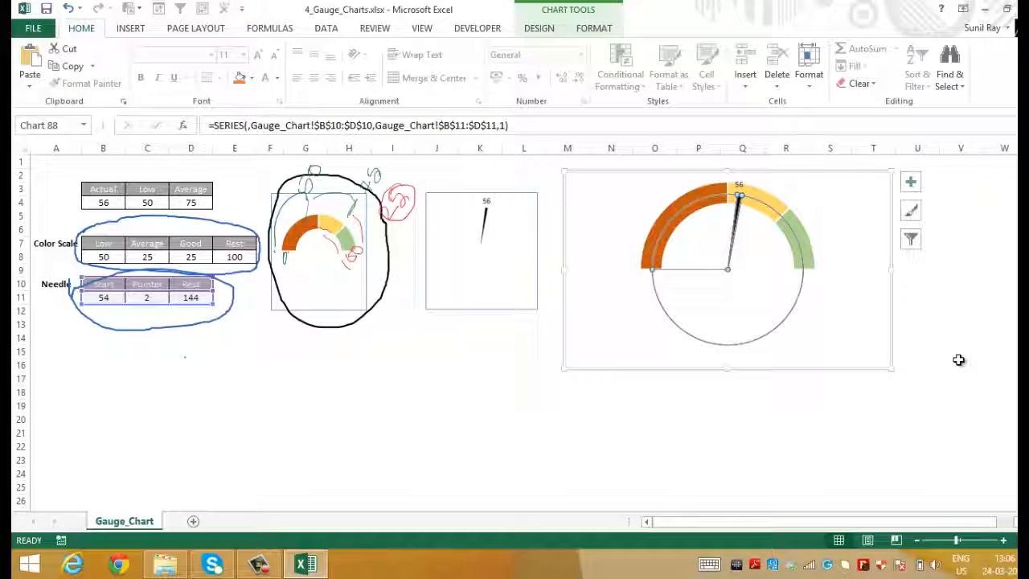
pyautogui.hotkey('ctrl', '1')
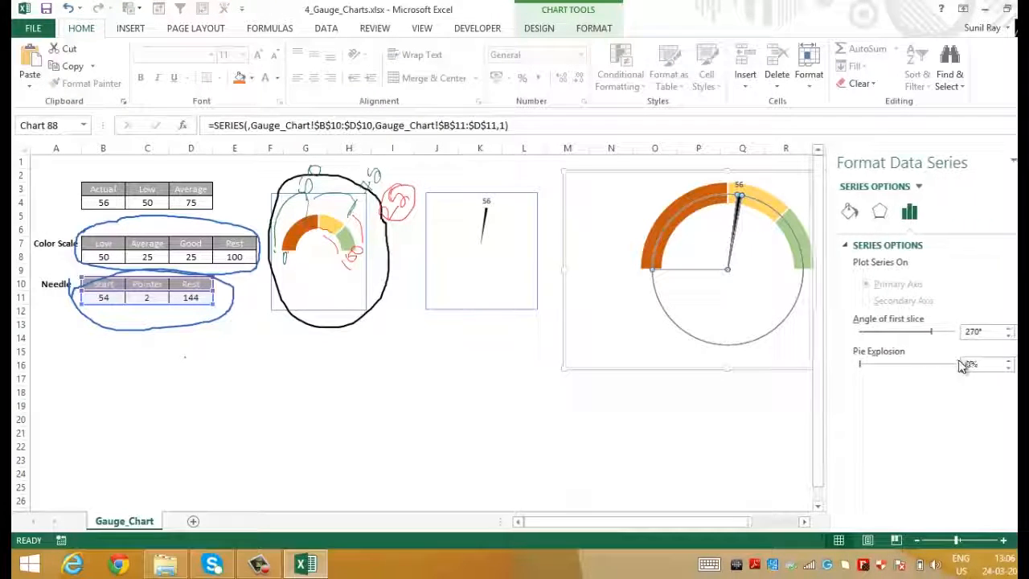
pyautogui.click(850, 211)
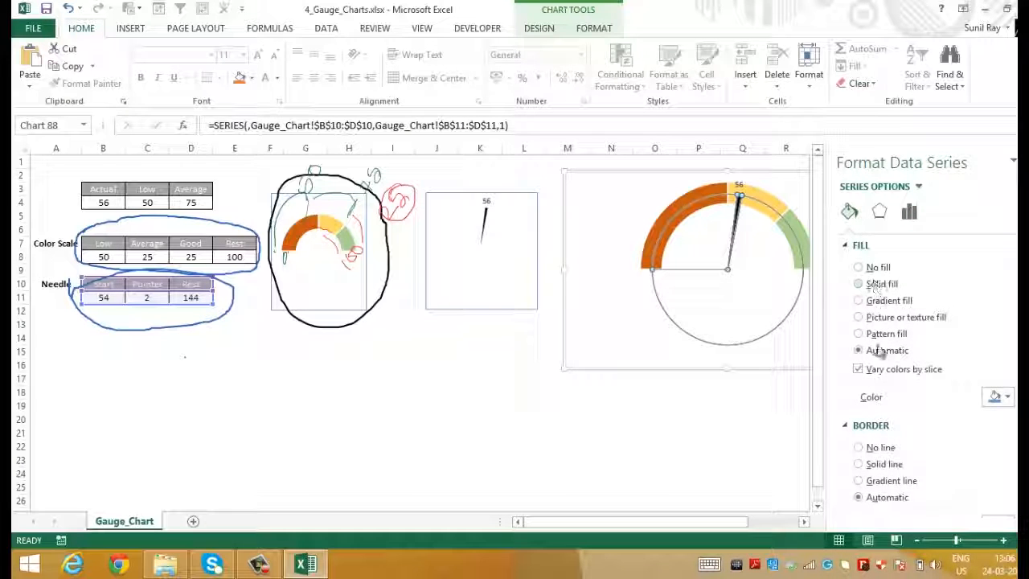
pyautogui.click(744, 432)
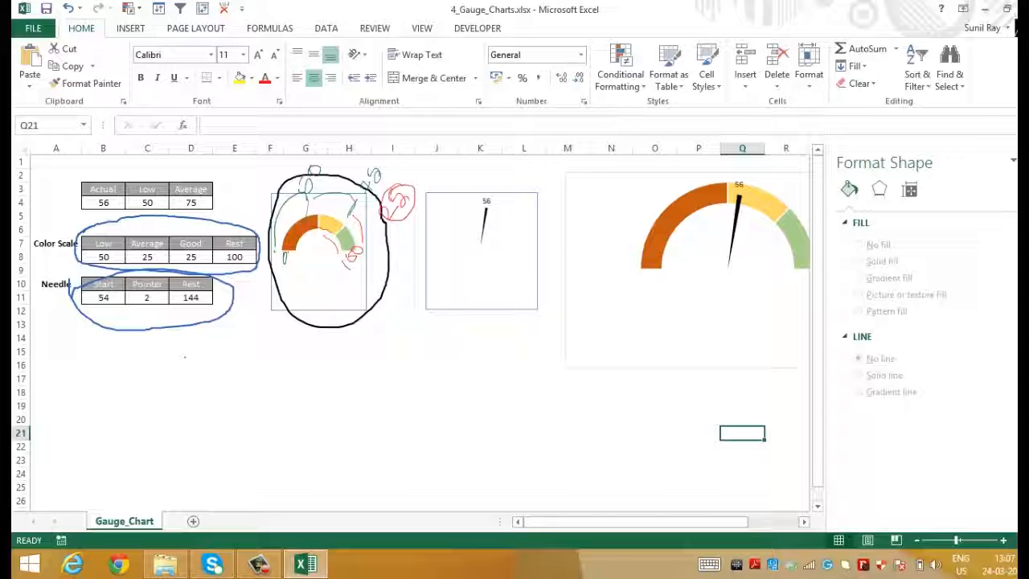
pyautogui.click(1026, 161)
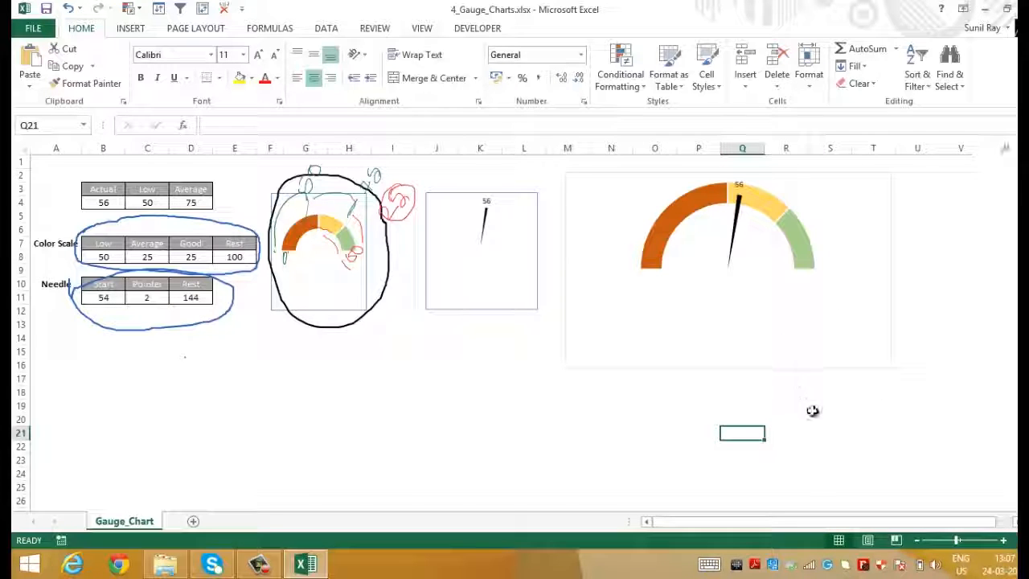